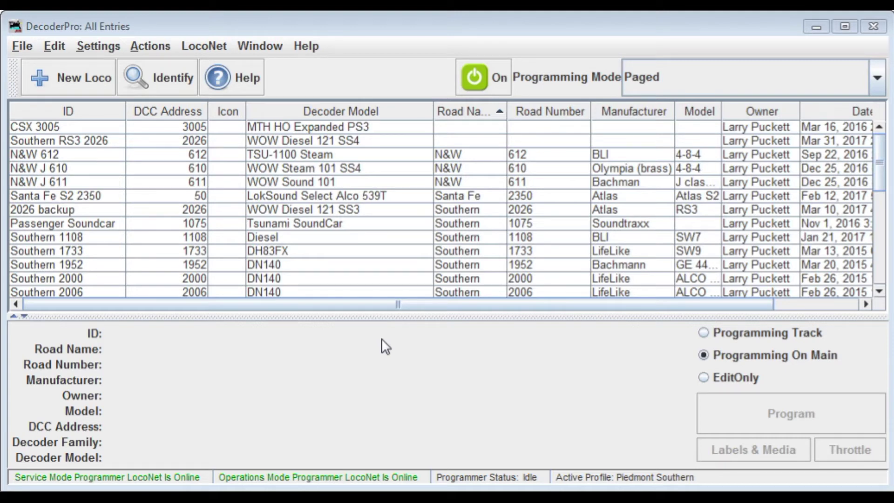
Open the preferences and set the connection's system manufacturer to Digitrax.
{"action": "left_click", "coordinate": [50, 50]}
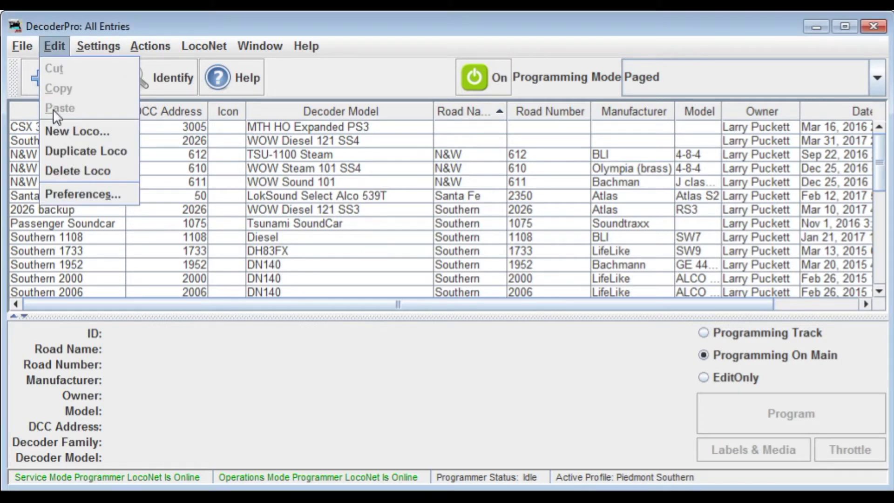
{"action": "left_click", "coordinate": [71, 193]}
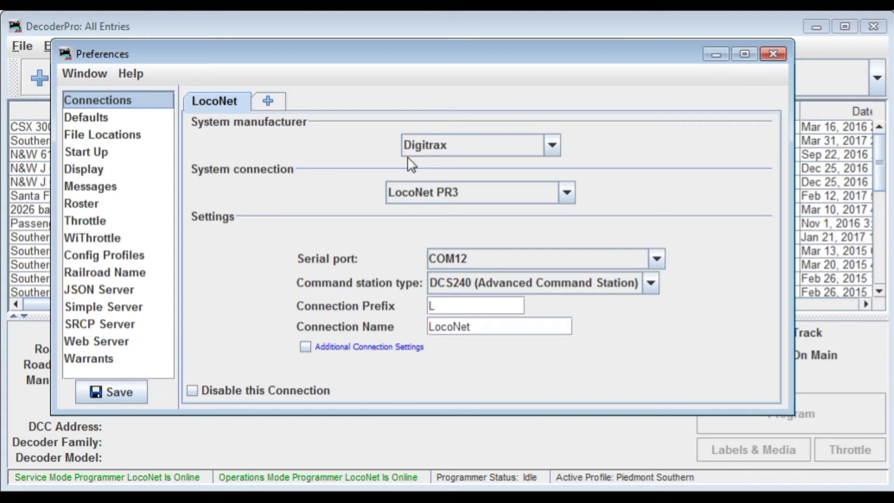
{"action": "left_click", "coordinate": [551, 149]}
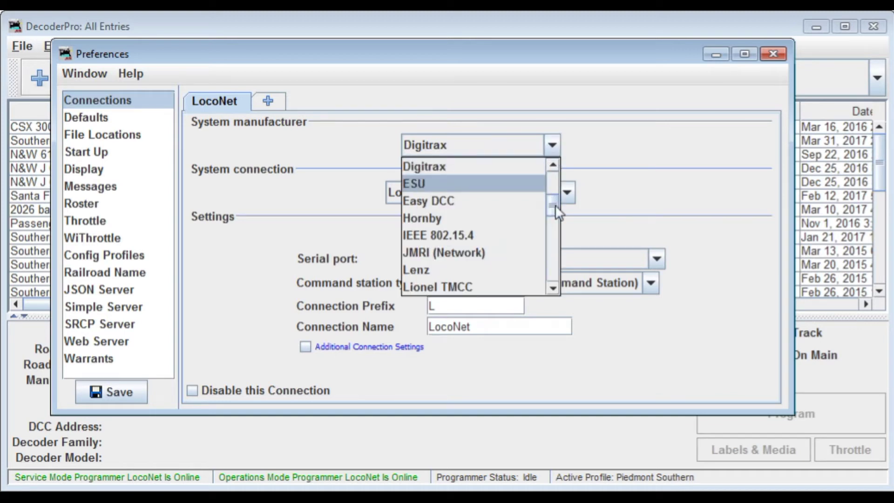
{"action": "left_click_drag", "start_coordinate": [555, 205], "coordinate": [552, 261]}
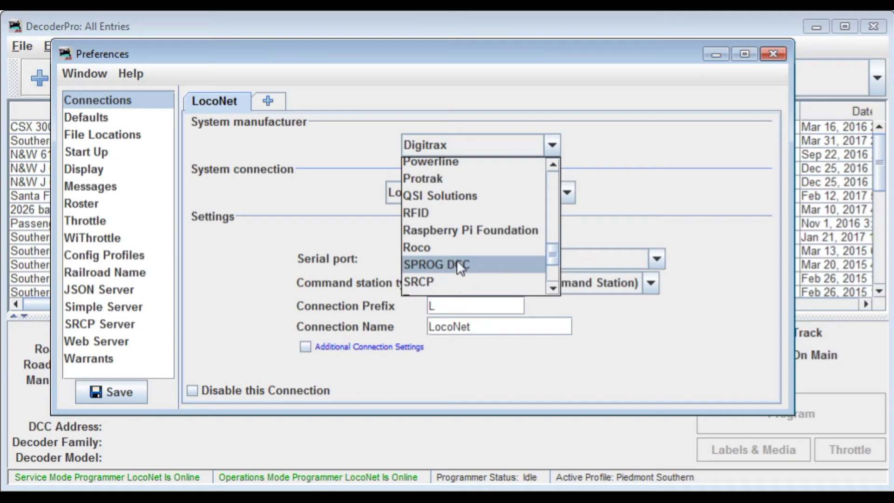
{"action": "left_click_drag", "start_coordinate": [553, 255], "coordinate": [555, 234]}
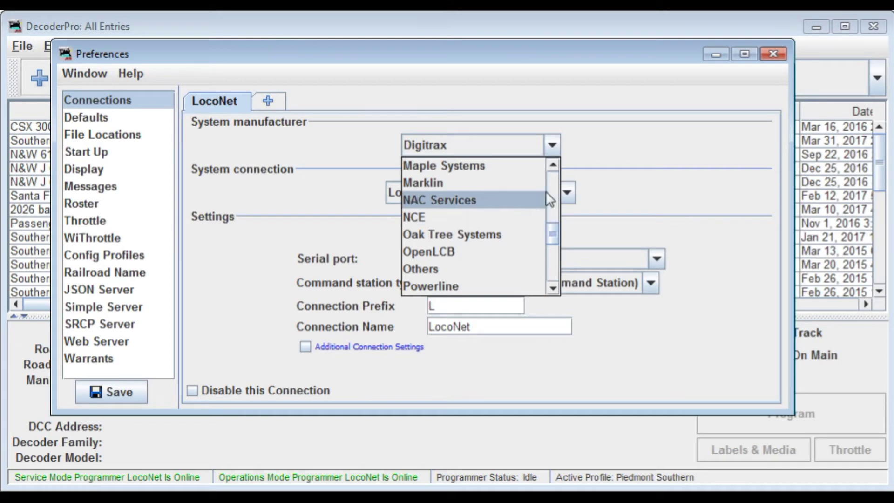
{"action": "left_click_drag", "start_coordinate": [549, 235], "coordinate": [548, 192]}
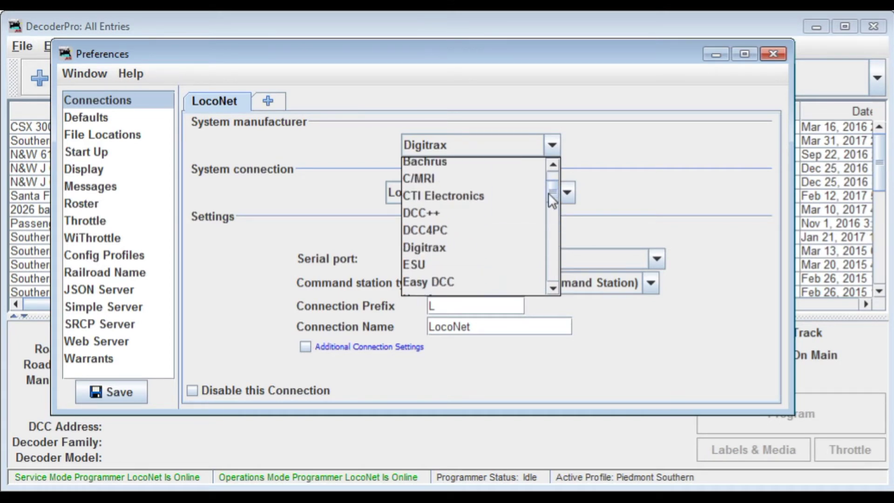
{"action": "left_click", "coordinate": [439, 247]}
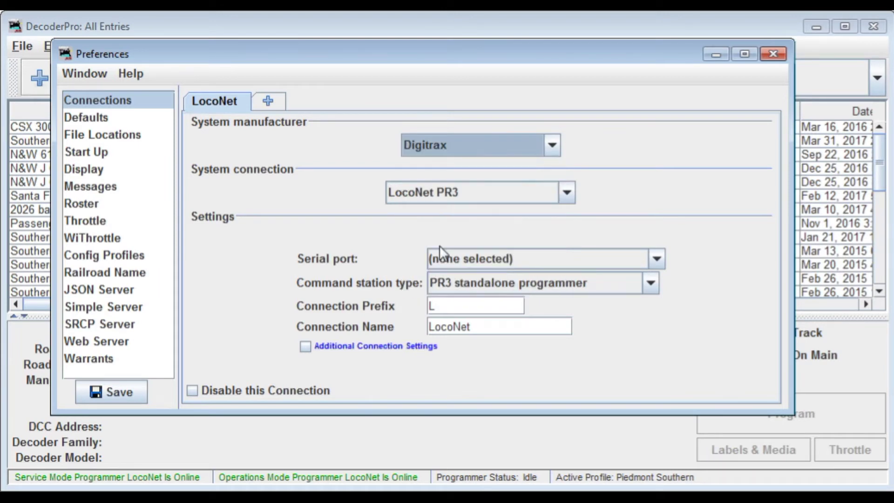
Set the system connection to LocoNet PR3.
{"action": "left_click", "coordinate": [565, 194]}
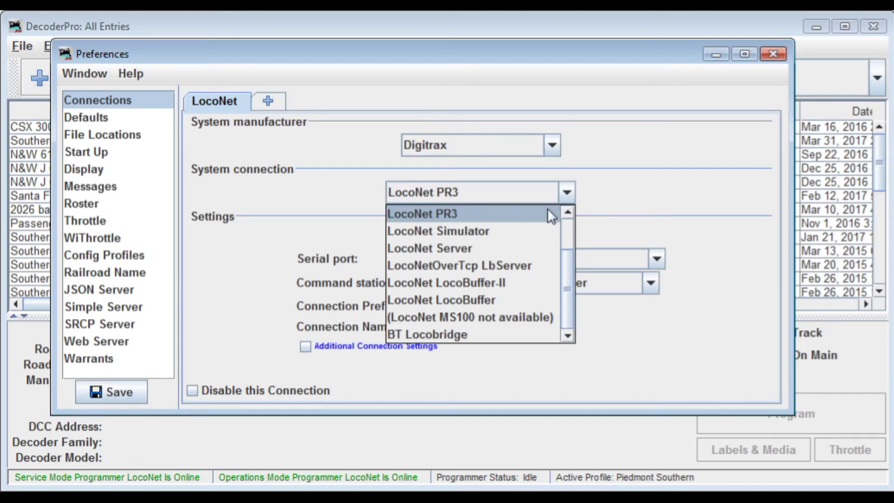
{"action": "left_click", "coordinate": [547, 209]}
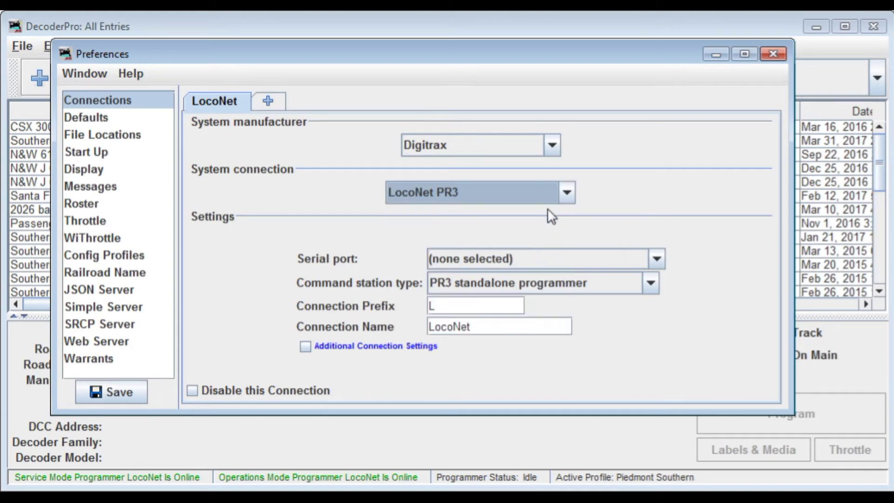
{"action": "left_click", "coordinate": [567, 193]}
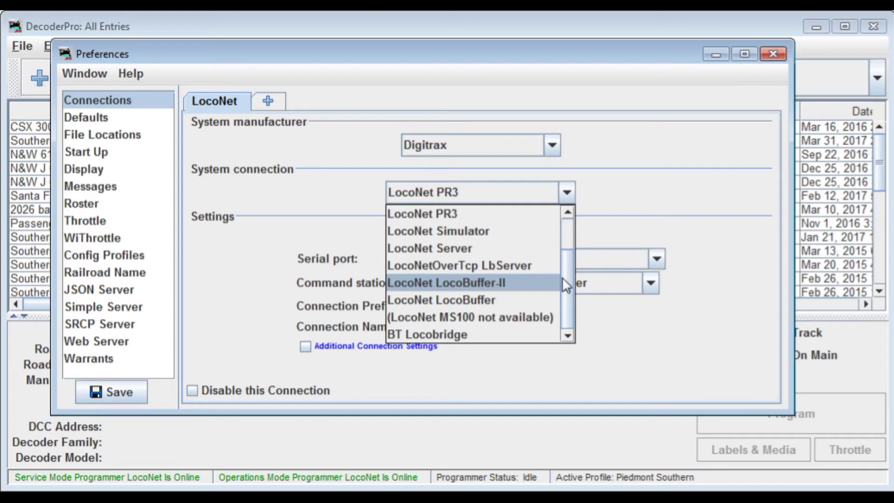
{"action": "left_click_drag", "start_coordinate": [562, 277], "coordinate": [567, 244]}
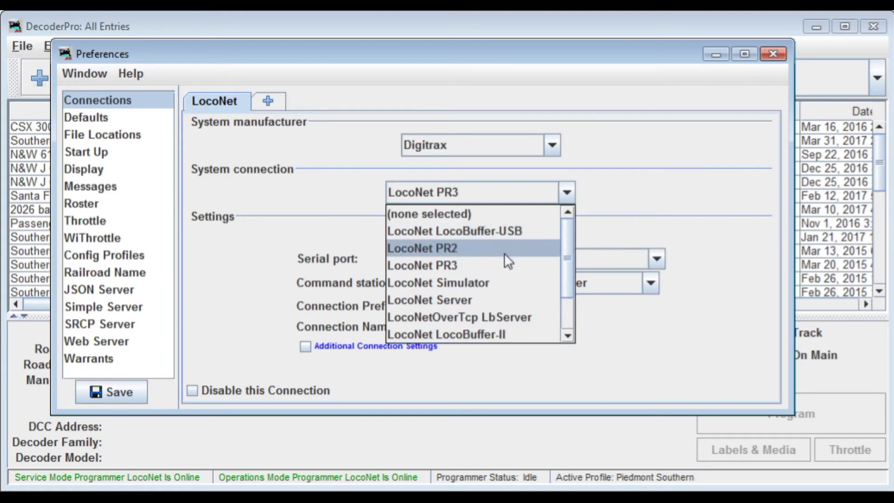
{"action": "left_click", "coordinate": [461, 264]}
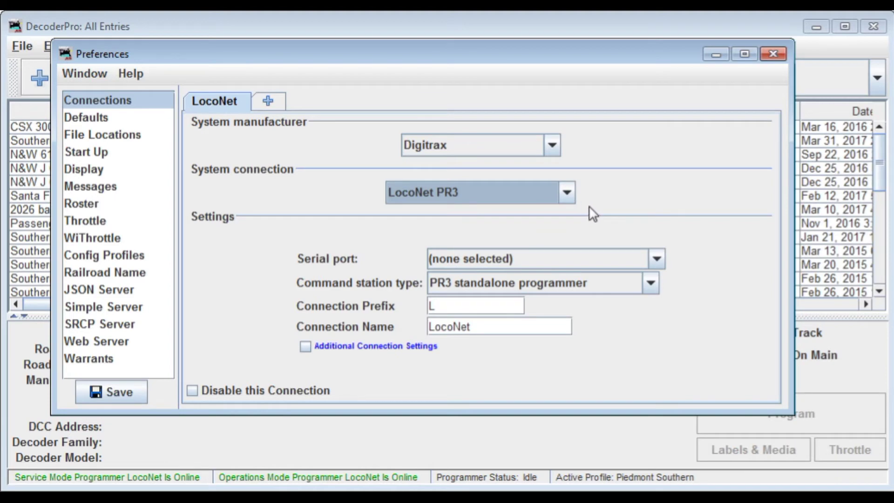
Set the serial port to COM12 and the command station type to DCS240 (Advanced Command Station).
{"action": "left_click", "coordinate": [641, 258]}
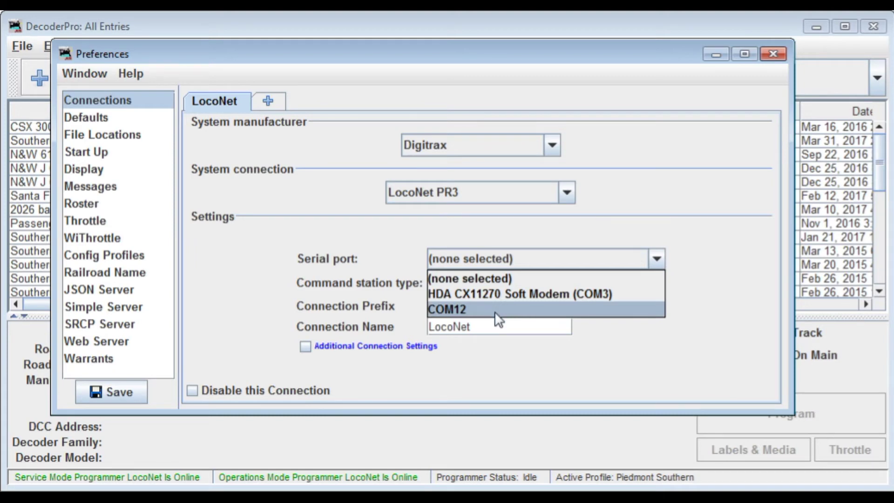
{"action": "left_click", "coordinate": [530, 311]}
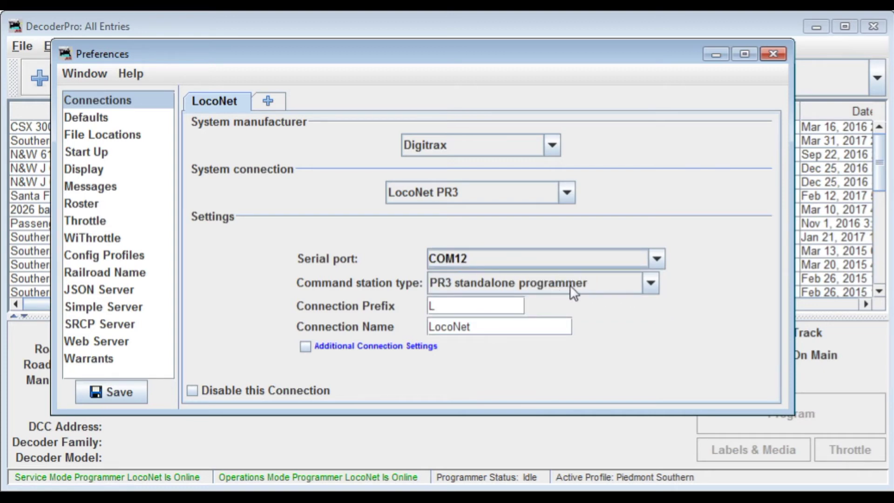
{"action": "left_click", "coordinate": [650, 284]}
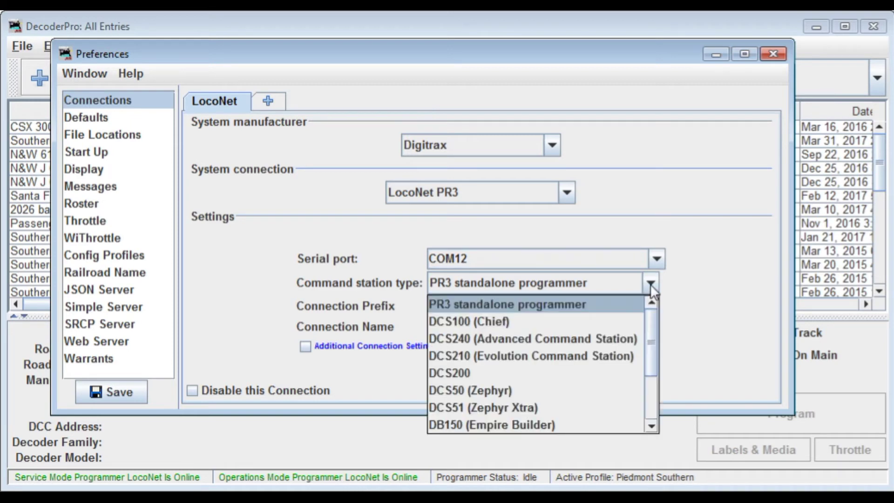
{"action": "left_click", "coordinate": [558, 345]}
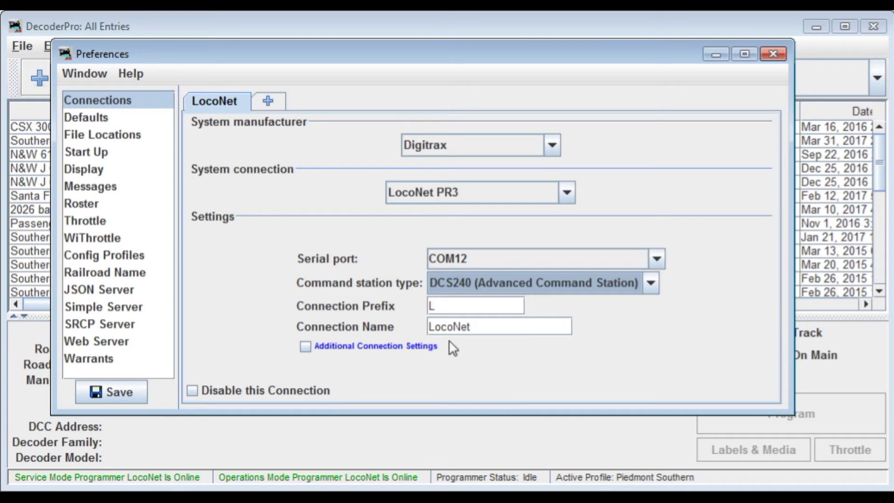
Reveal the additional connection settings, examine baud rate, turnout command handling and flow control, and hide them again.
{"action": "left_click", "coordinate": [308, 349]}
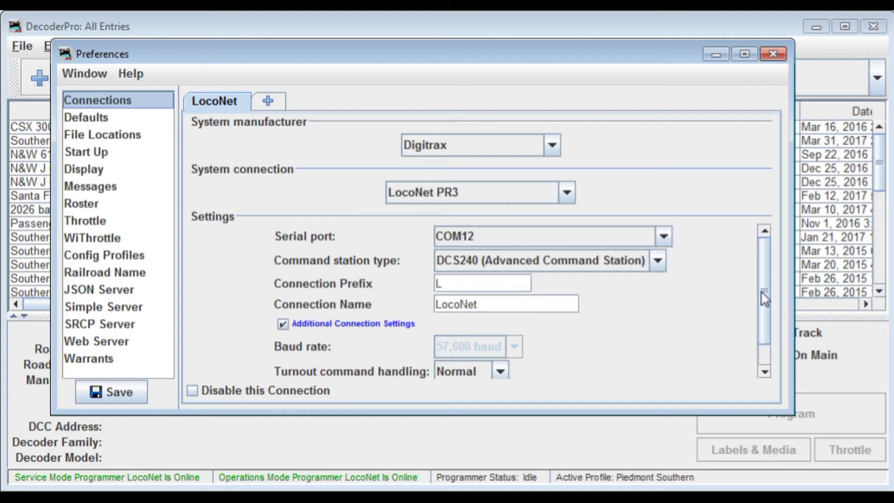
{"action": "left_click_drag", "start_coordinate": [761, 291], "coordinate": [771, 357]}
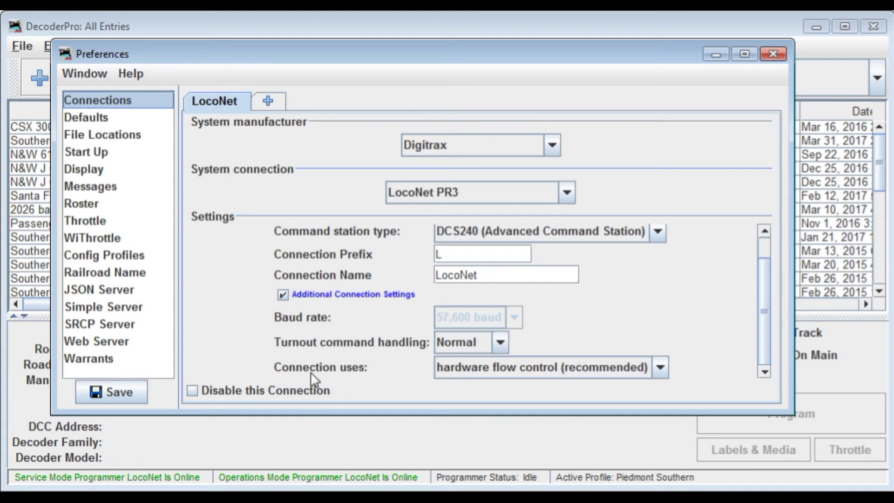
{"action": "left_click", "coordinate": [282, 294]}
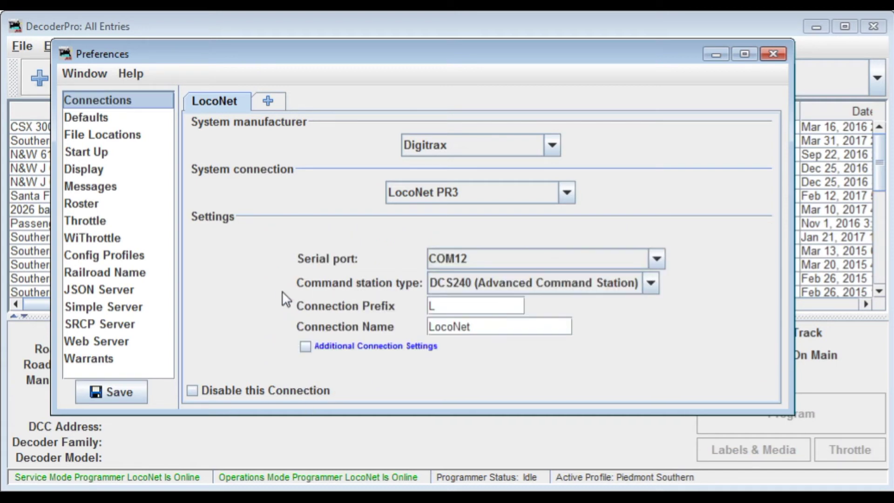
Save the connection preferences and restart DecoderPro to apply them.
{"action": "left_click", "coordinate": [115, 390]}
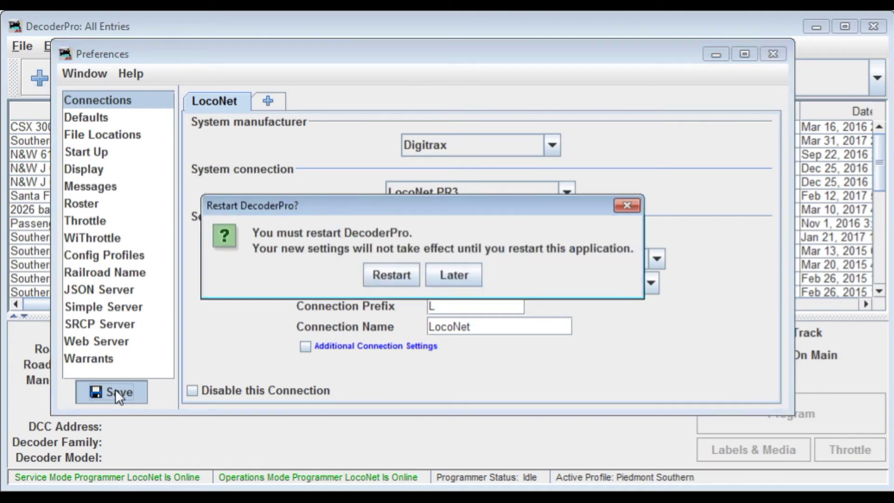
{"action": "left_click", "coordinate": [368, 274]}
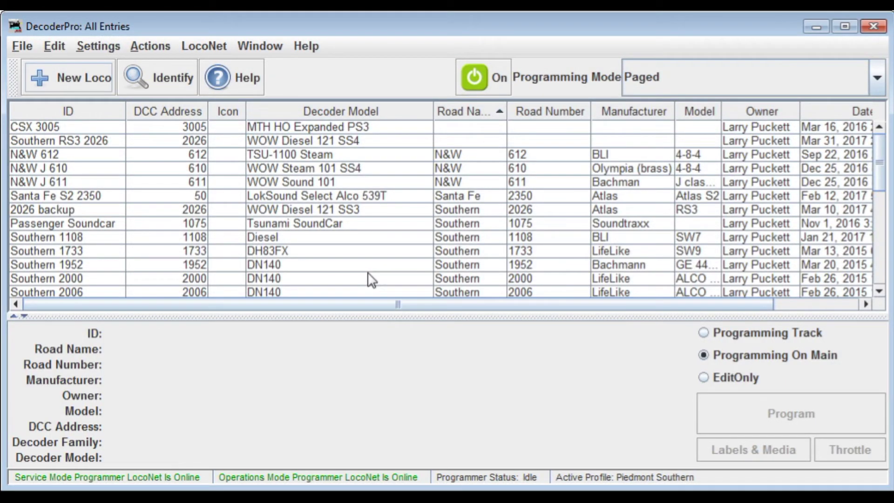
Reopen the preferences and review the Defaults, File Locations, Start Up, Display and Messages settings.
{"action": "left_click", "coordinate": [53, 46]}
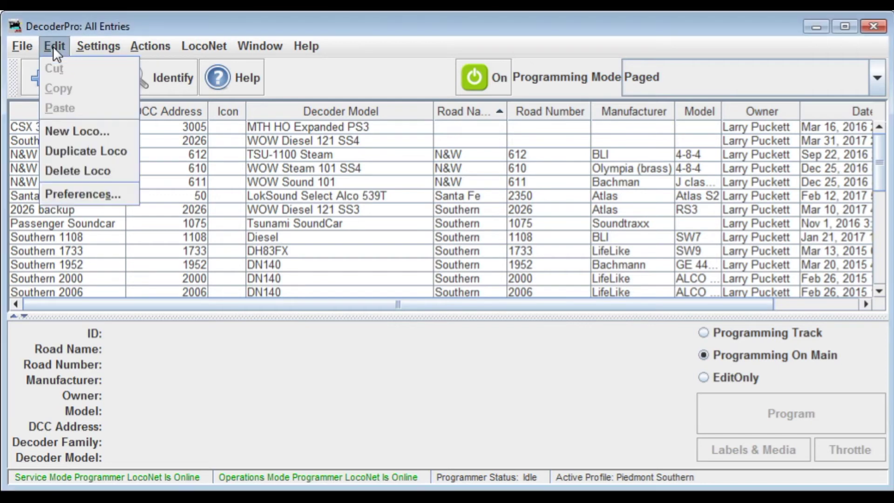
{"action": "left_click", "coordinate": [64, 193]}
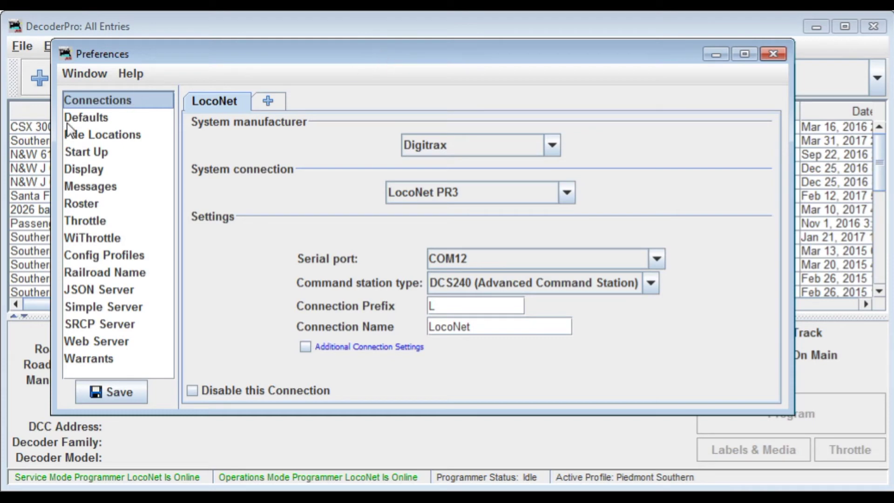
{"action": "left_click", "coordinate": [83, 118]}
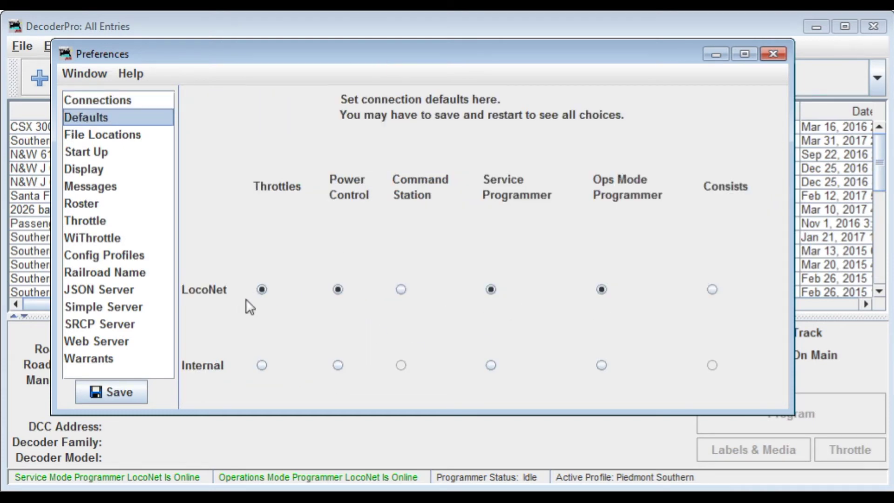
{"action": "left_click", "coordinate": [79, 136]}
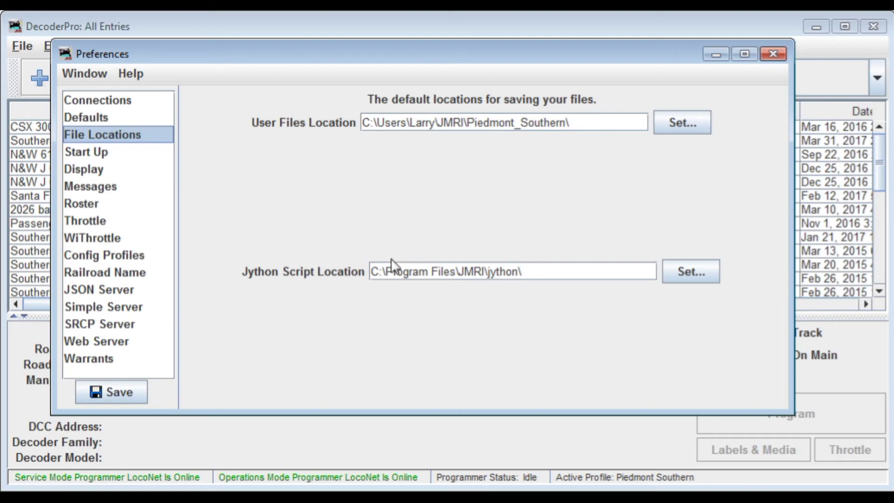
{"action": "left_click", "coordinate": [86, 153]}
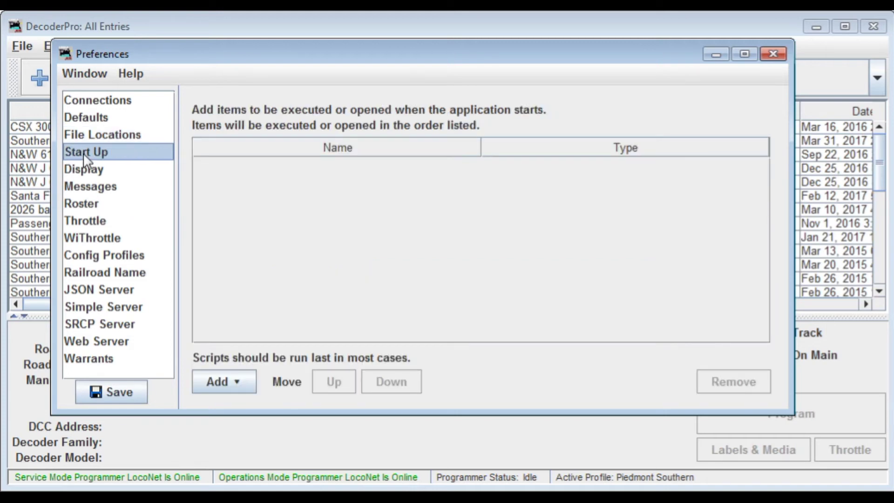
{"action": "left_click", "coordinate": [89, 171]}
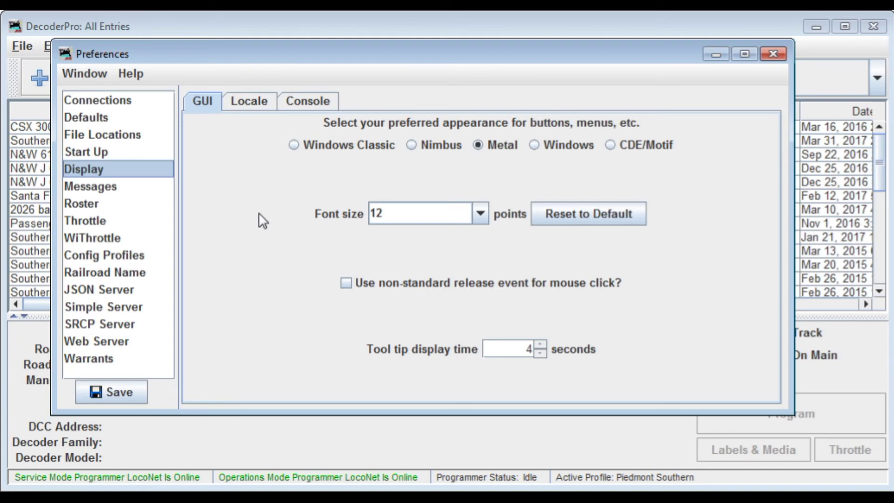
{"action": "left_click", "coordinate": [93, 187]}
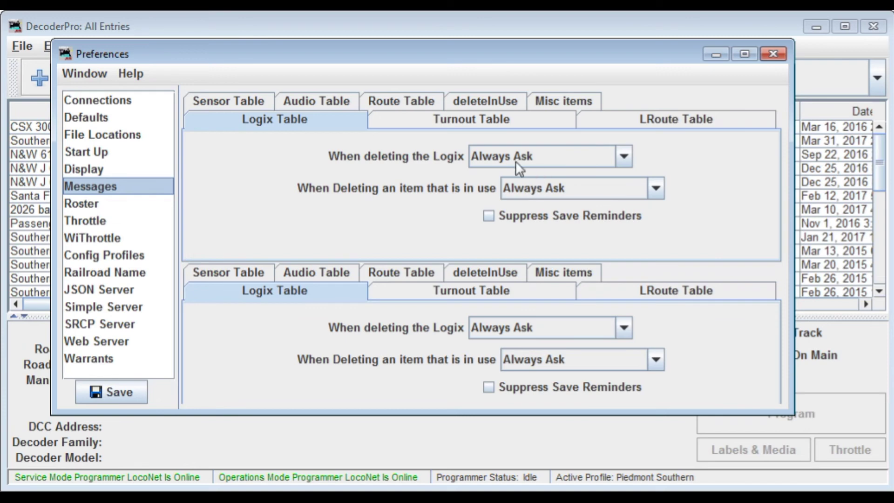
Review the Roster programmer and roster options, then the Throttle, WiThrottle, Config Profiles, Railroad Name and JSON Server preferences.
{"action": "left_click", "coordinate": [82, 205]}
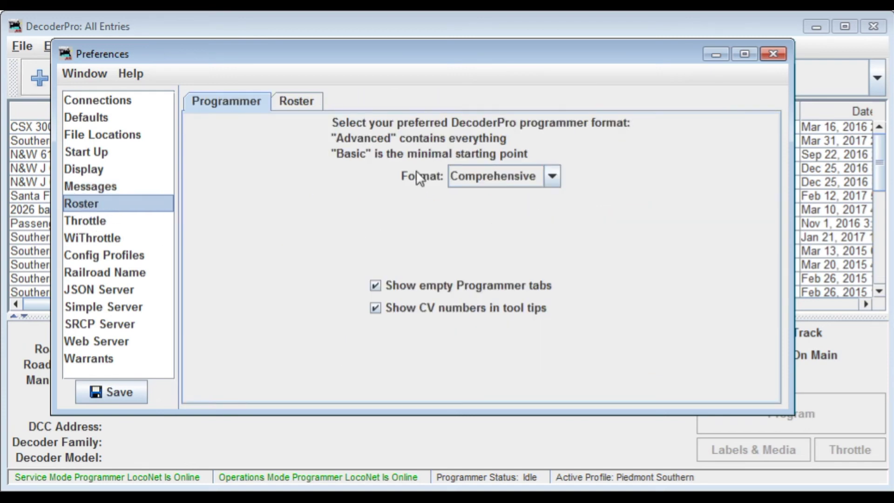
{"action": "left_click", "coordinate": [319, 102]}
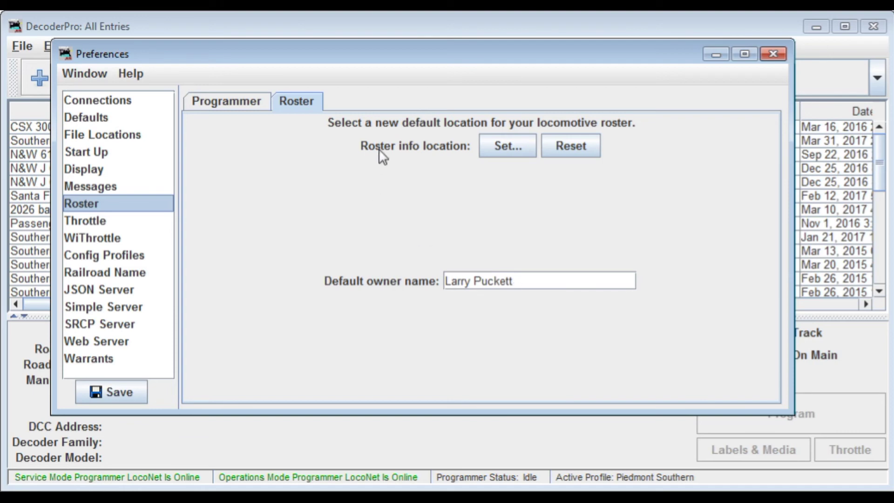
{"action": "left_click", "coordinate": [74, 218]}
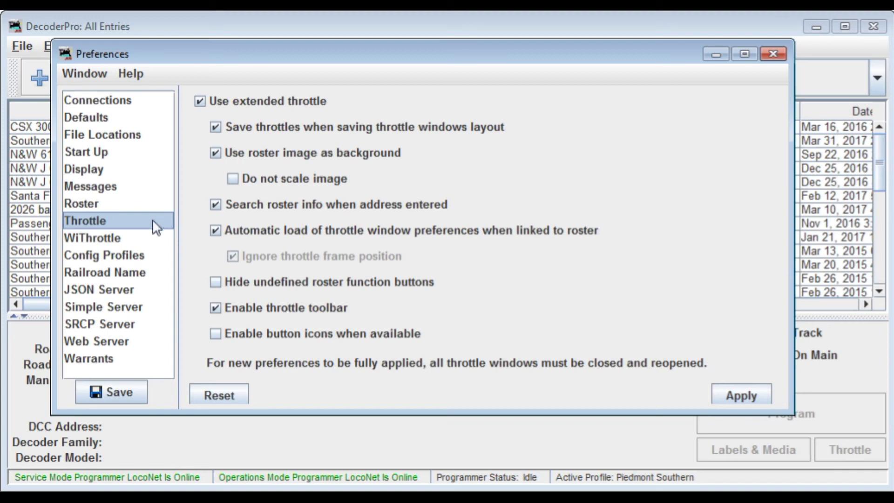
{"action": "left_click", "coordinate": [87, 238]}
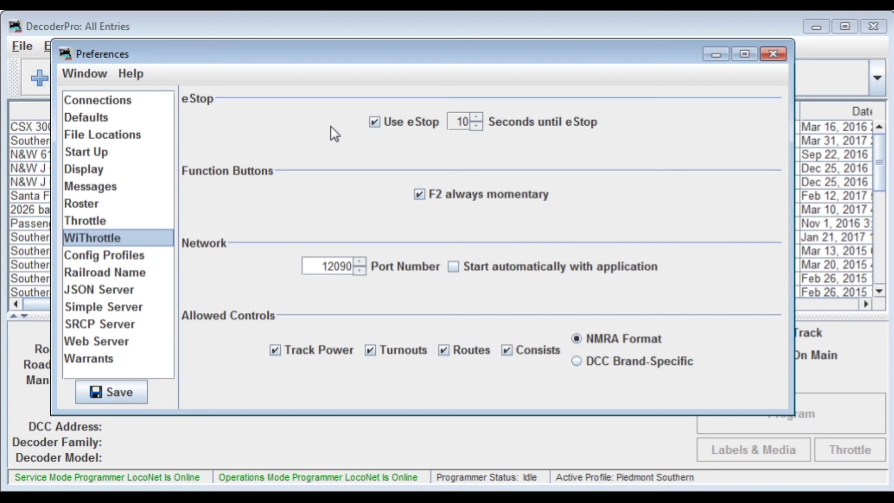
{"action": "left_click", "coordinate": [95, 256]}
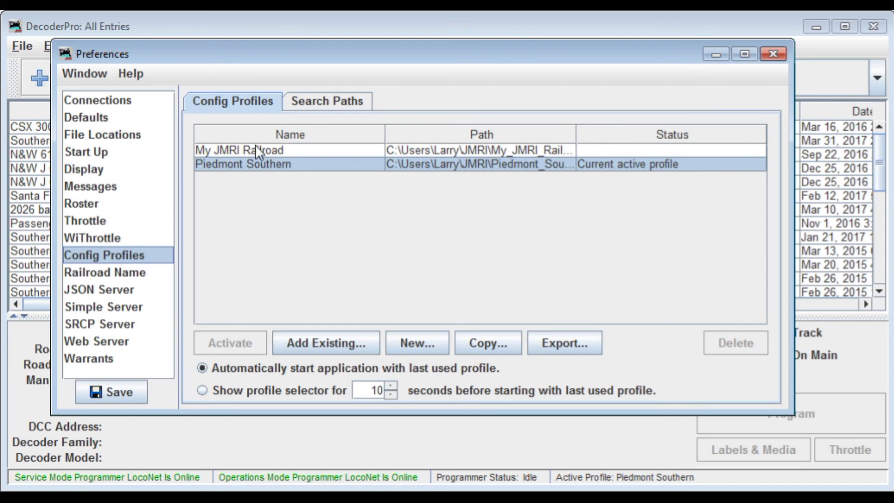
{"action": "mouse_move", "coordinate": [256, 148]}
{"action": "left_click", "coordinate": [93, 274]}
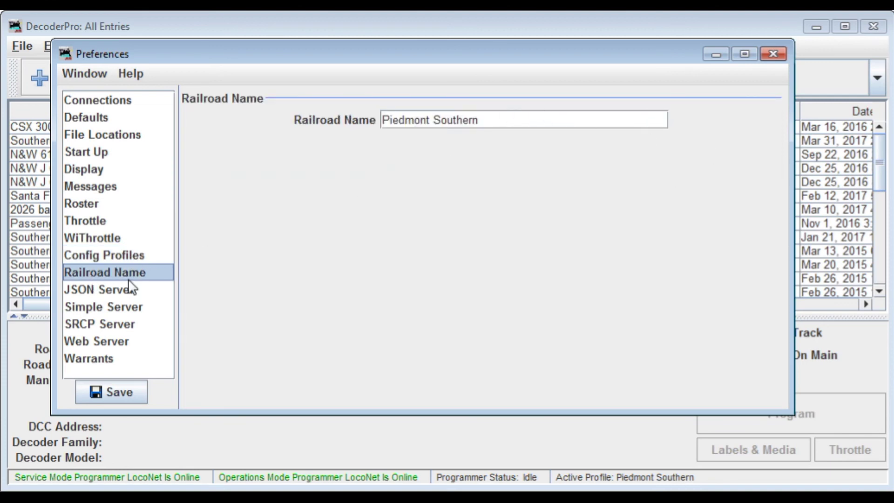
{"action": "left_click", "coordinate": [109, 296]}
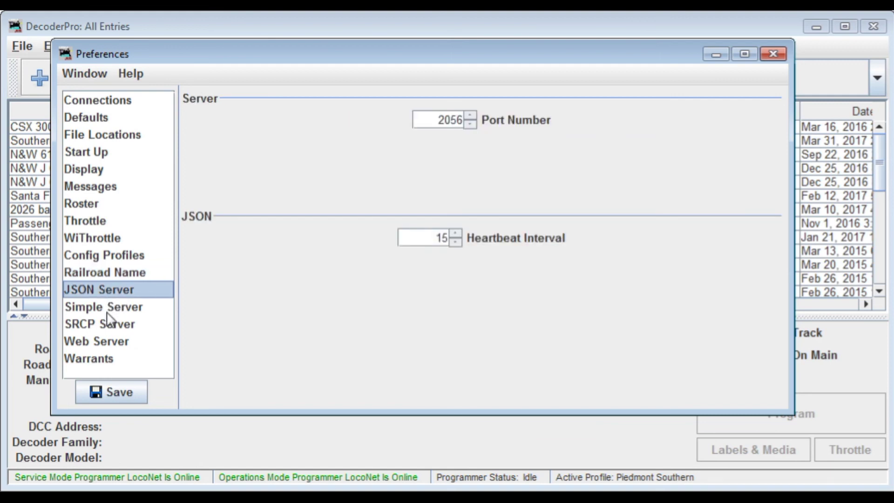
Review the Simple Server, SRCP Server, Web Server and Warrants preferences.
{"action": "left_click", "coordinate": [106, 309]}
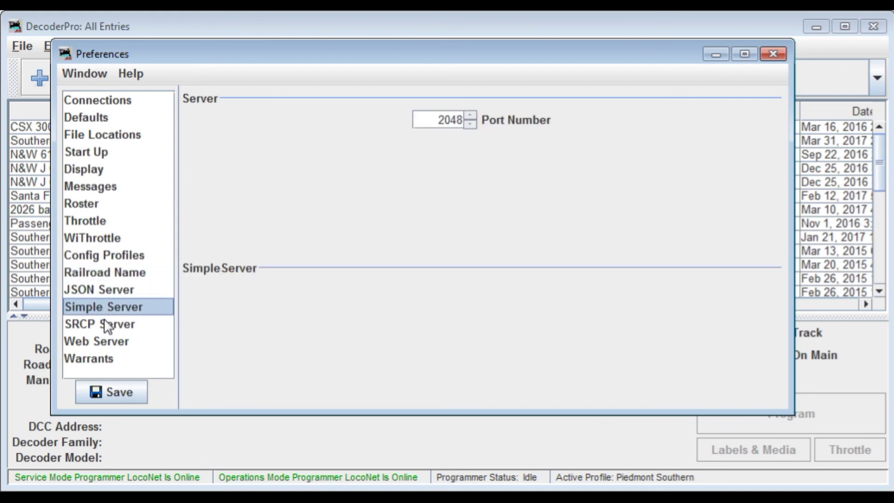
{"action": "left_click", "coordinate": [106, 325]}
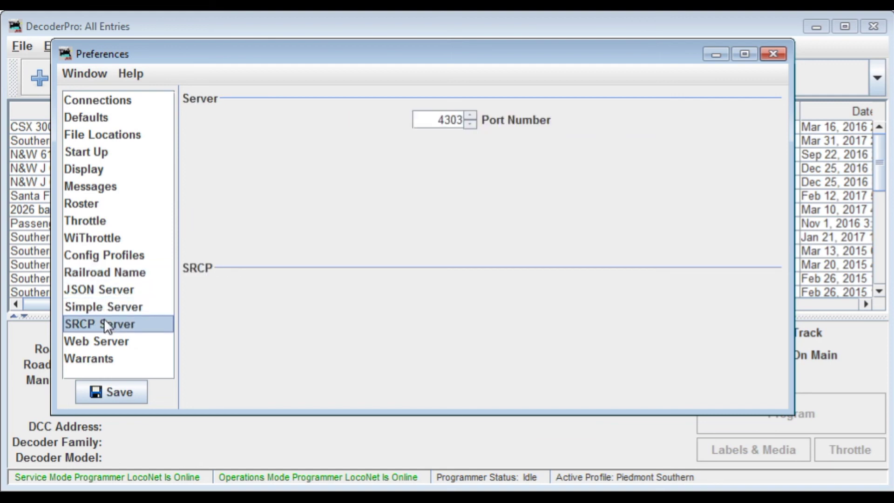
{"action": "left_click", "coordinate": [108, 345]}
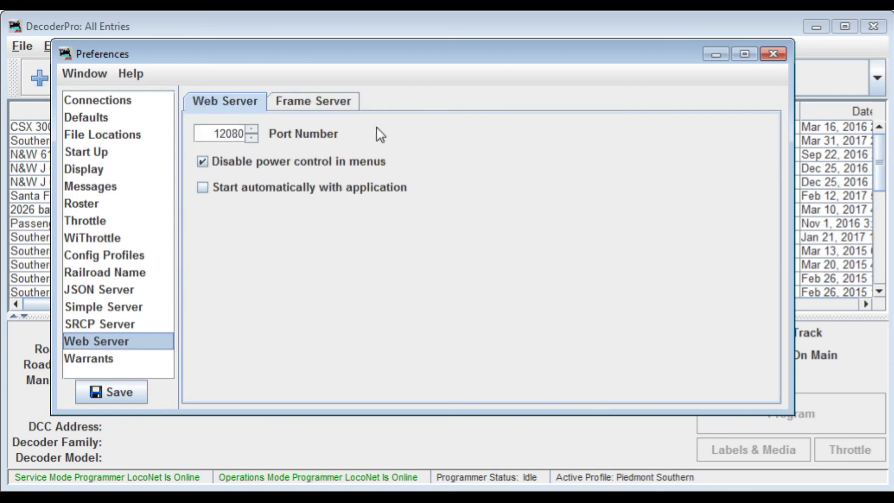
{"action": "left_click", "coordinate": [99, 361]}
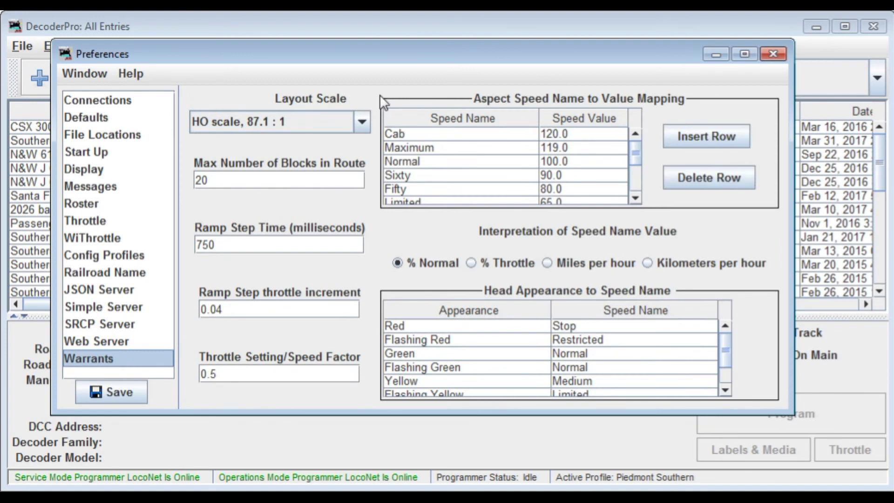
Close the preferences and discard the unsaved changes.
{"action": "left_click", "coordinate": [124, 394]}
{"action": "left_click", "coordinate": [773, 55]}
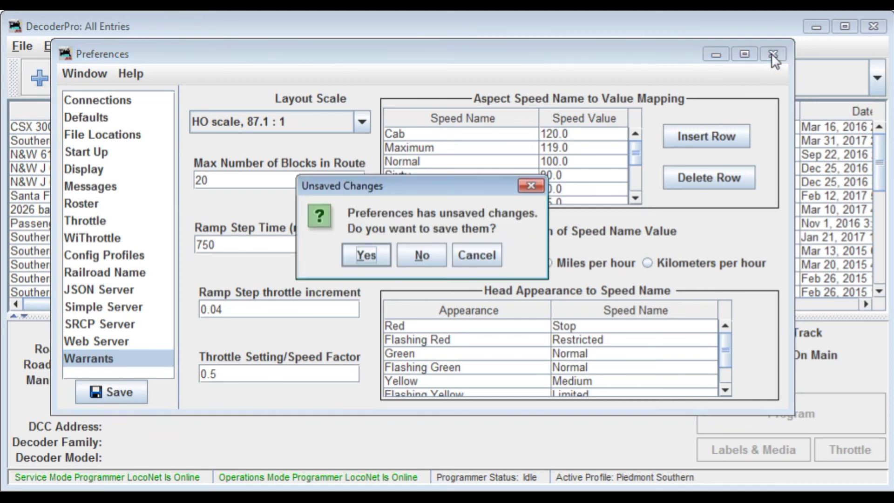
{"action": "left_click", "coordinate": [424, 257]}
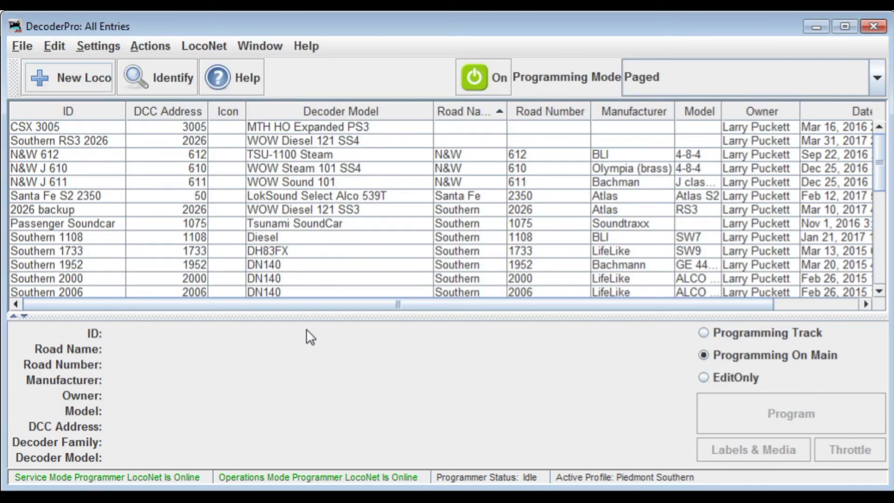